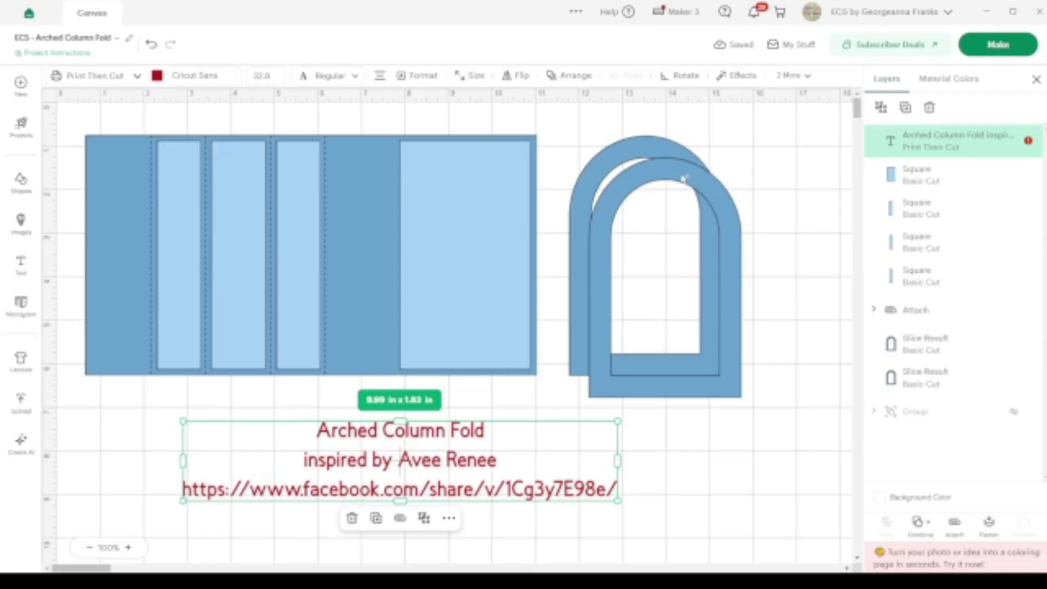
Add a plain square from the free basic shapes to the canvas.
left_click_drag(787, 362, 165, 248)
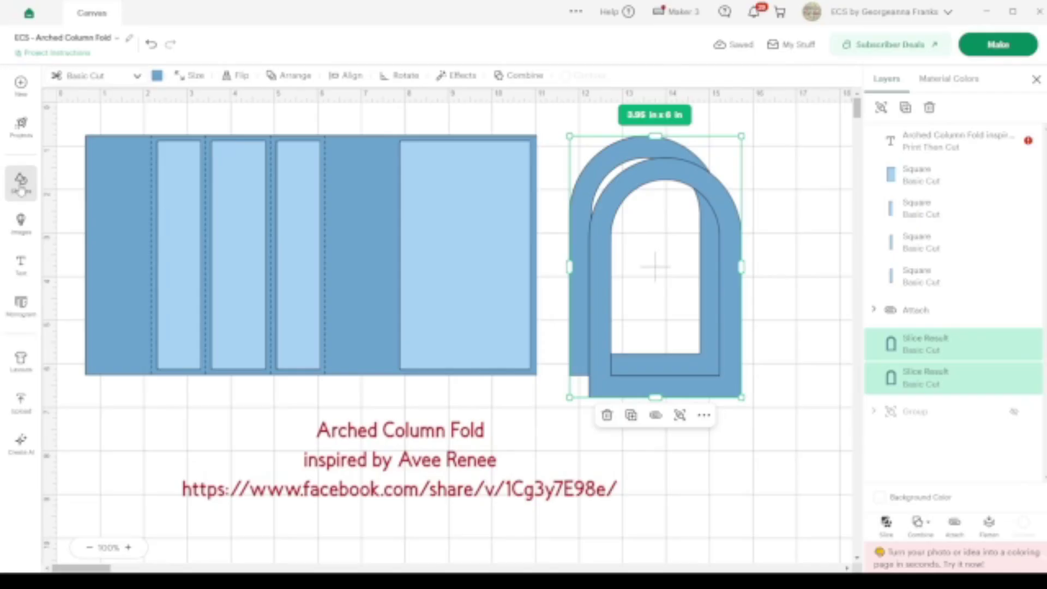
left_click(21, 183)
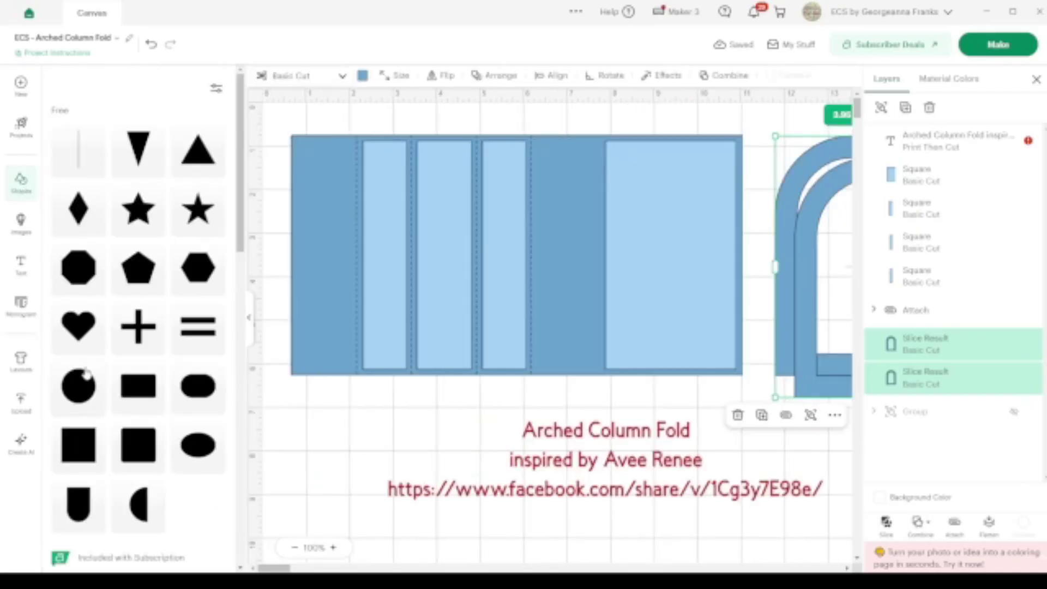
left_click(81, 446)
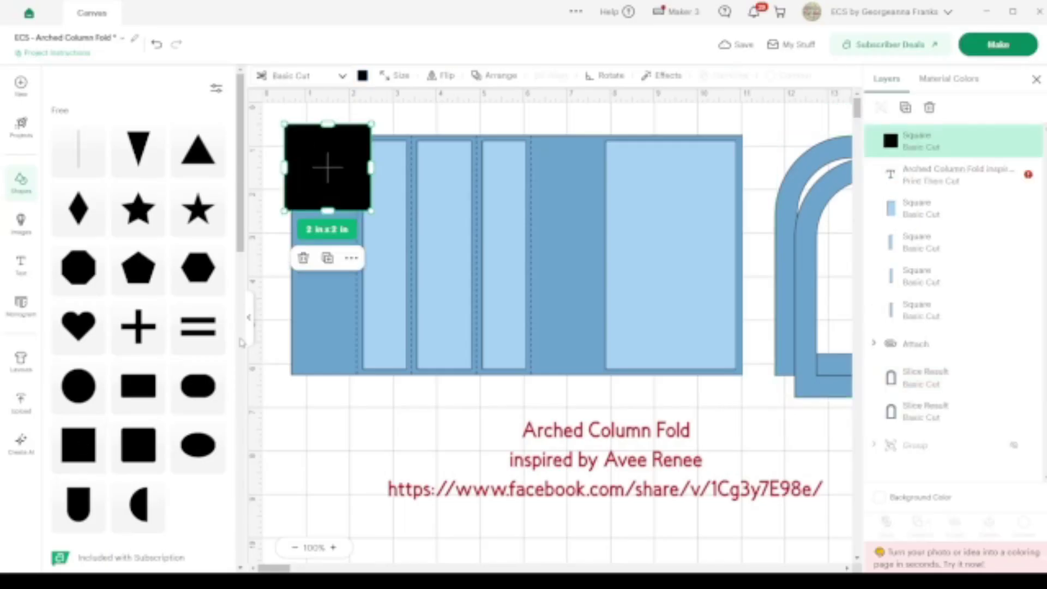
left_click(250, 319)
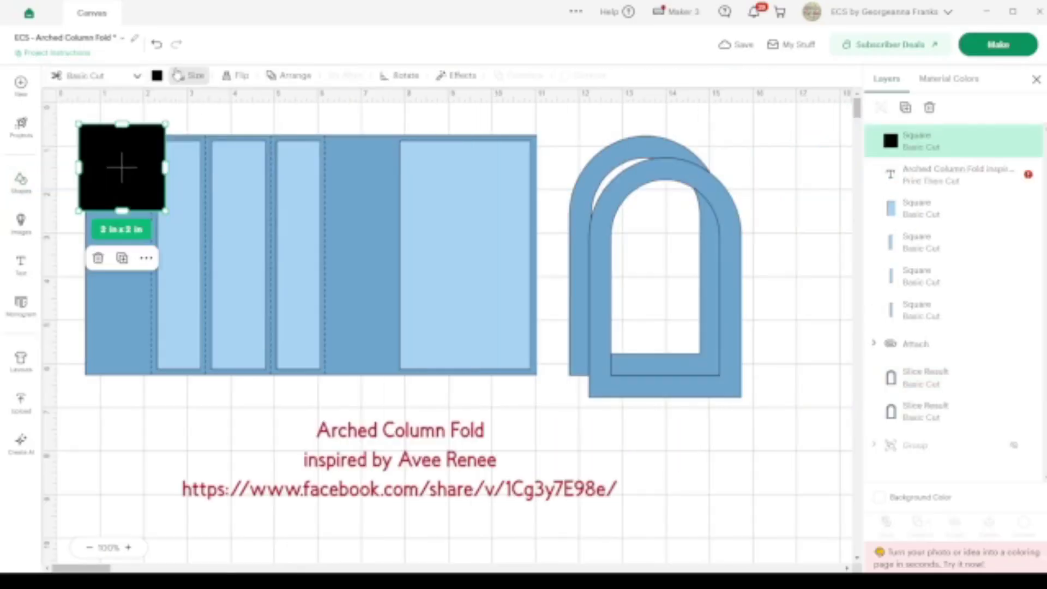
Resize the new black square to 4.25 in wide and 5.5 in high with its proportions unlocked.
left_click(195, 77)
left_click(143, 124)
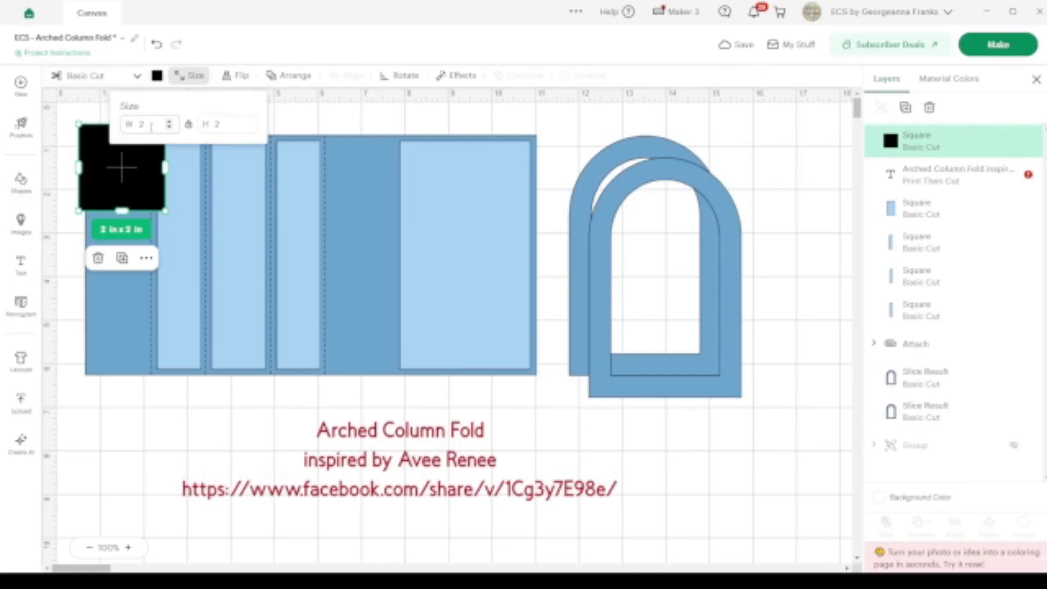
type("4.25")
key("Return")
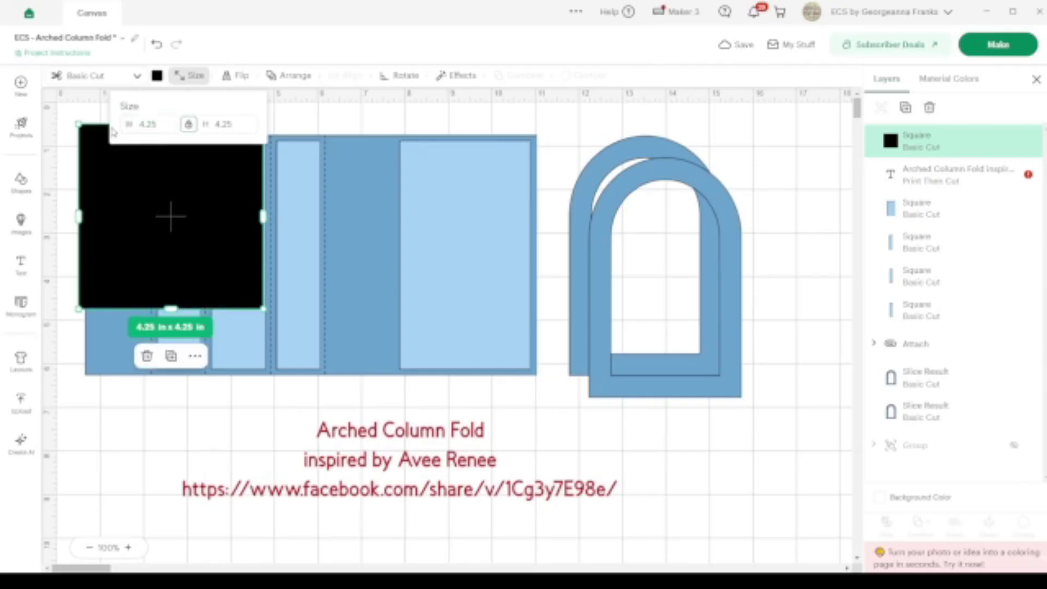
left_click(188, 125)
type("5")
key("Return")
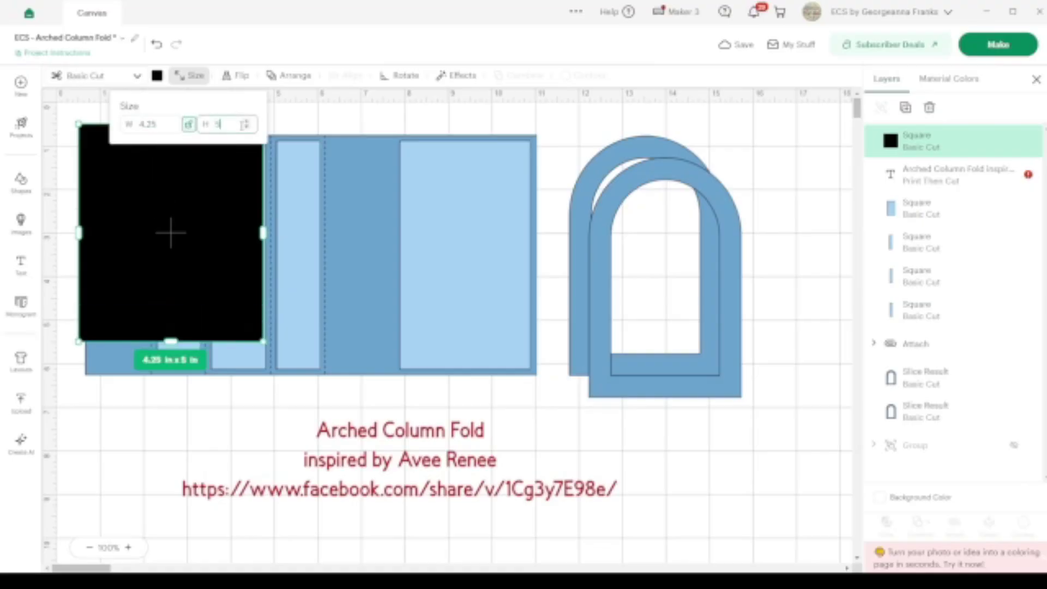
type(".5")
key("Return")
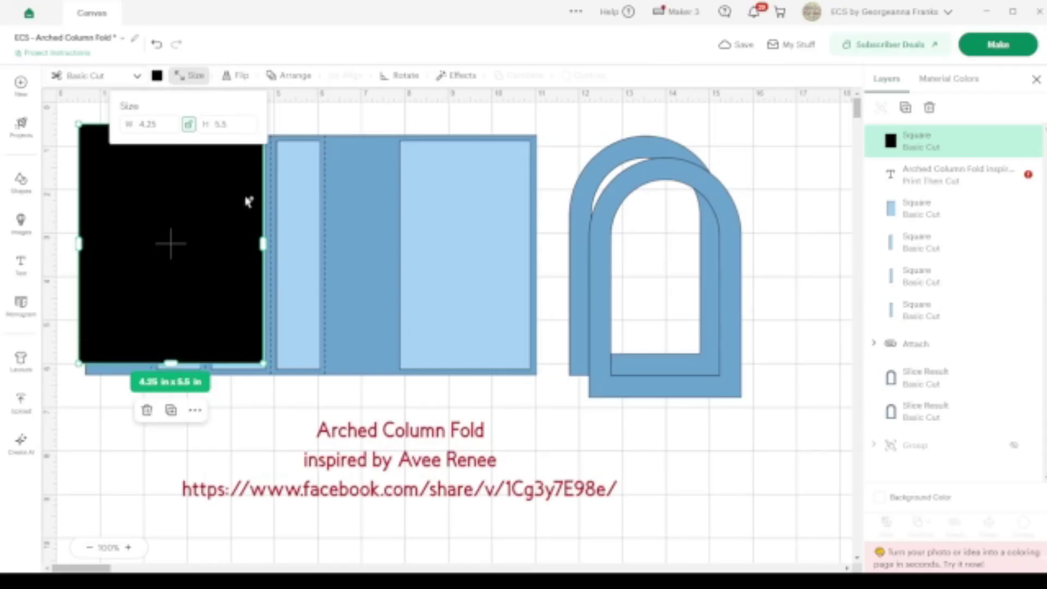
Send the black rectangle to the back and position it behind the card base, its side edge on the last score line.
key("ctrl+shift+Down")
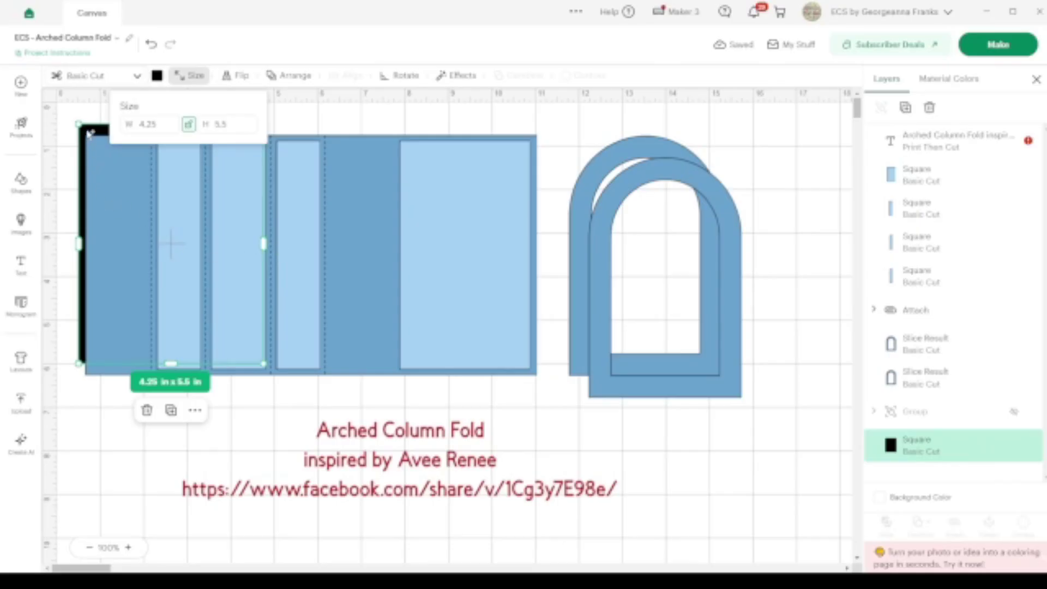
left_click_drag(88, 133, 282, 133)
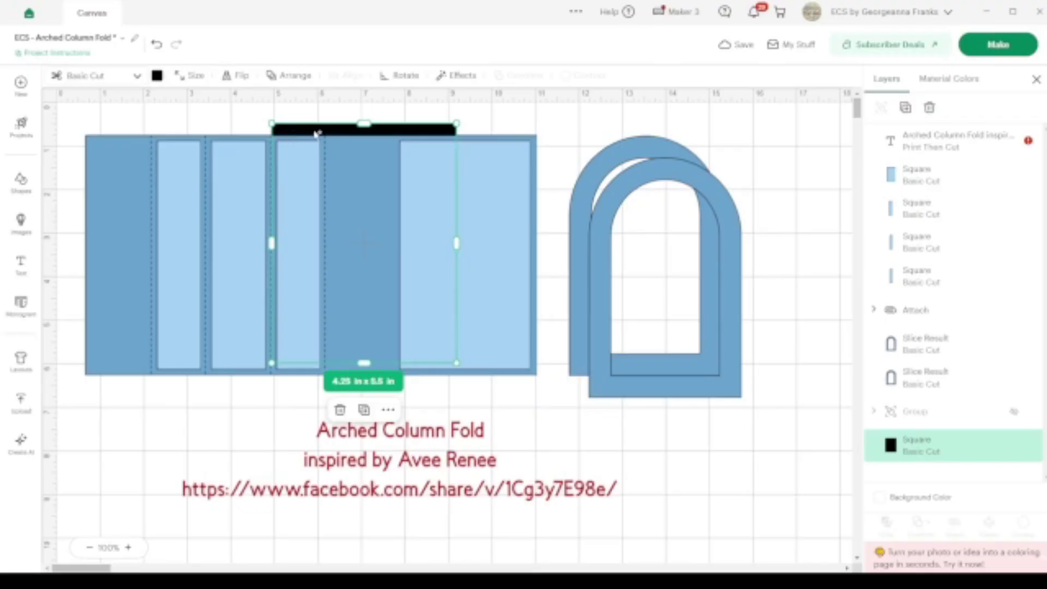
left_click_drag(318, 133, 377, 133)
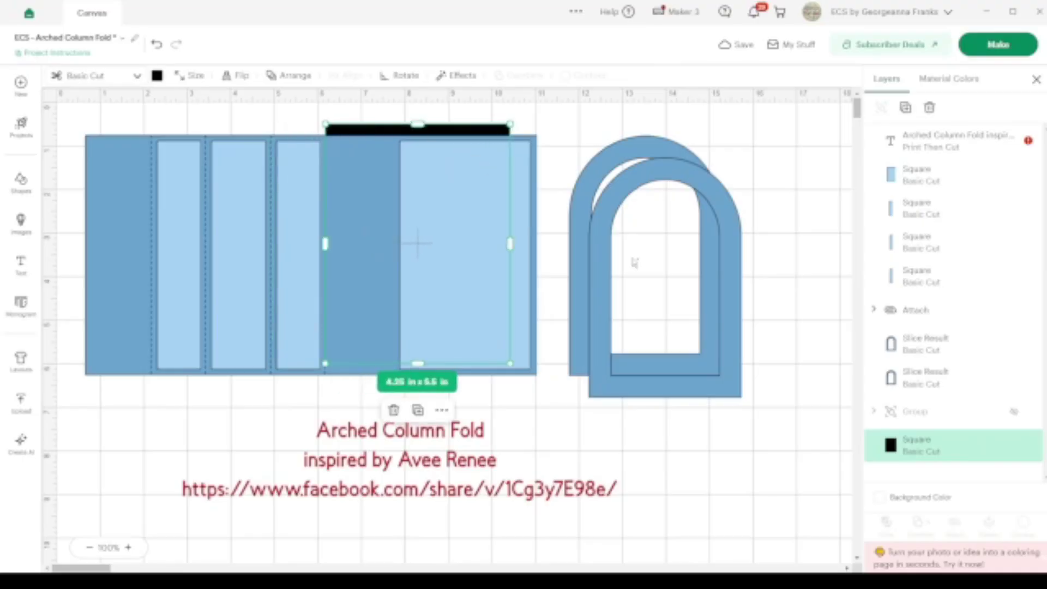
left_click_drag(779, 351, 418, 309)
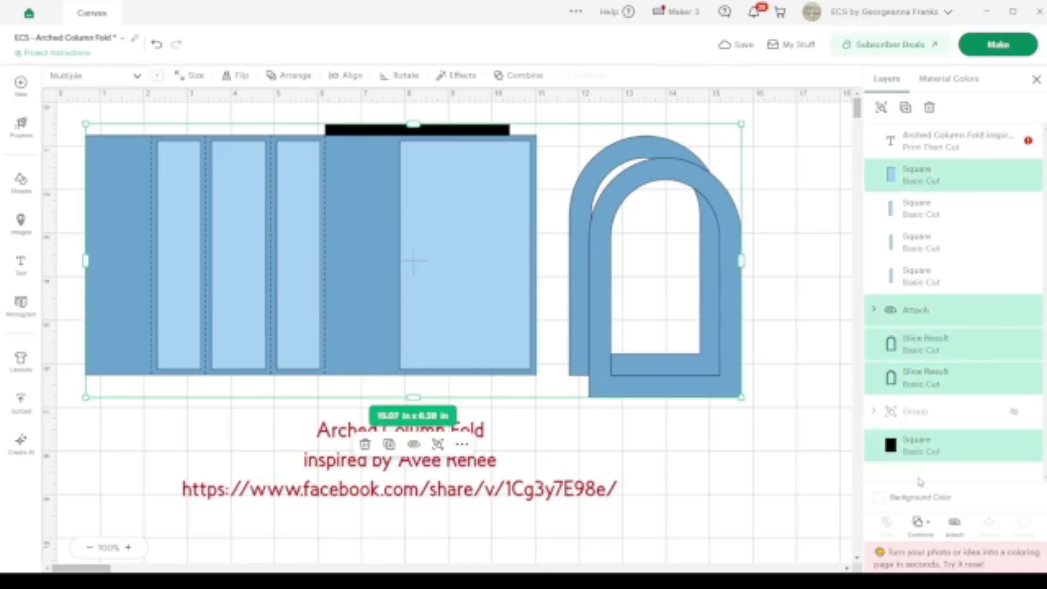
left_click(906, 451, "shift")
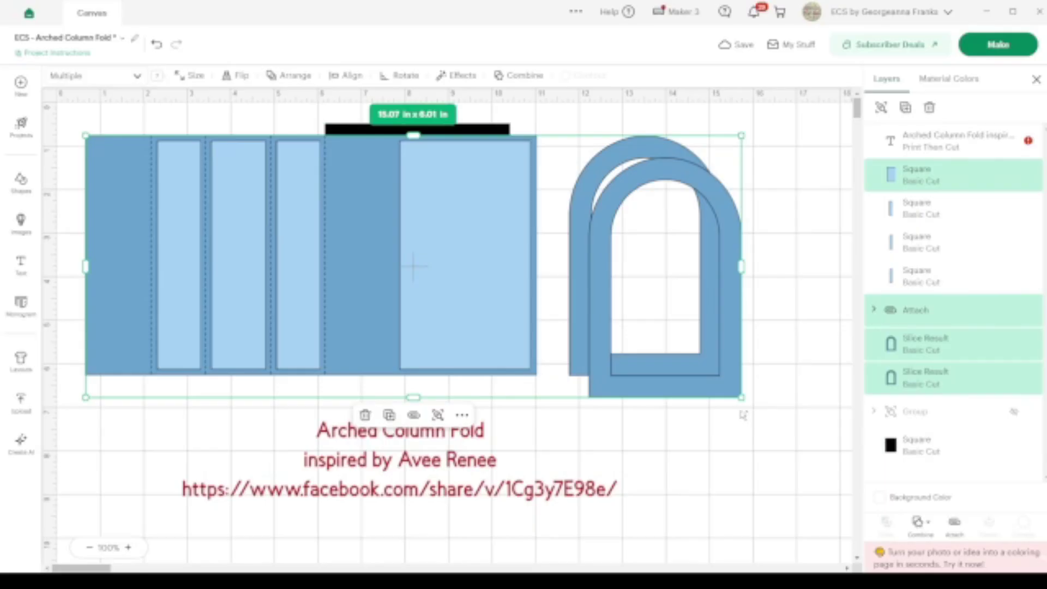
left_click_drag(741, 397, 707, 382)
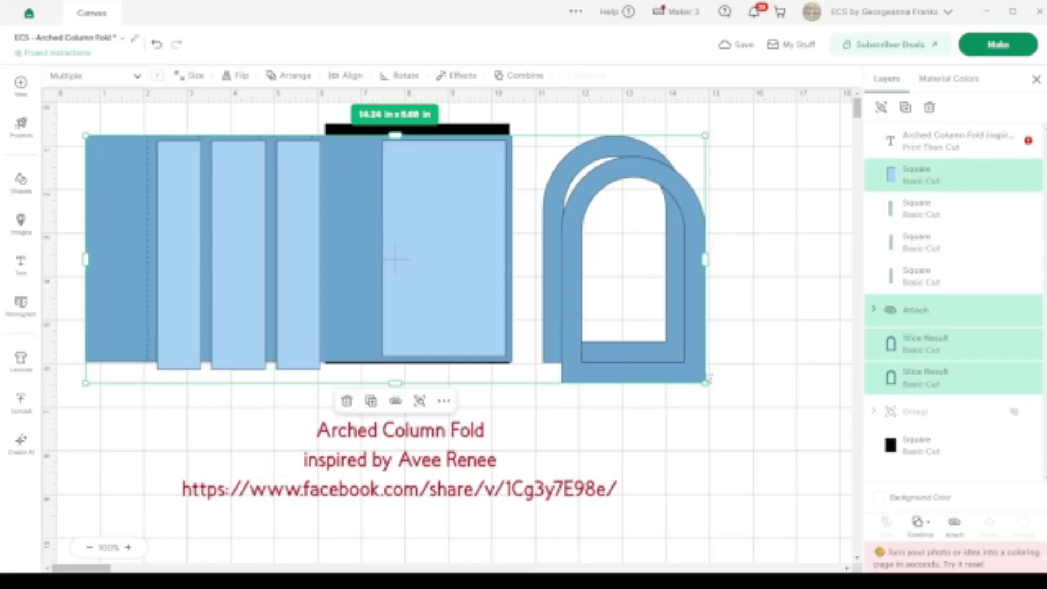
key("ctrl+z")
key("ctrl+z")
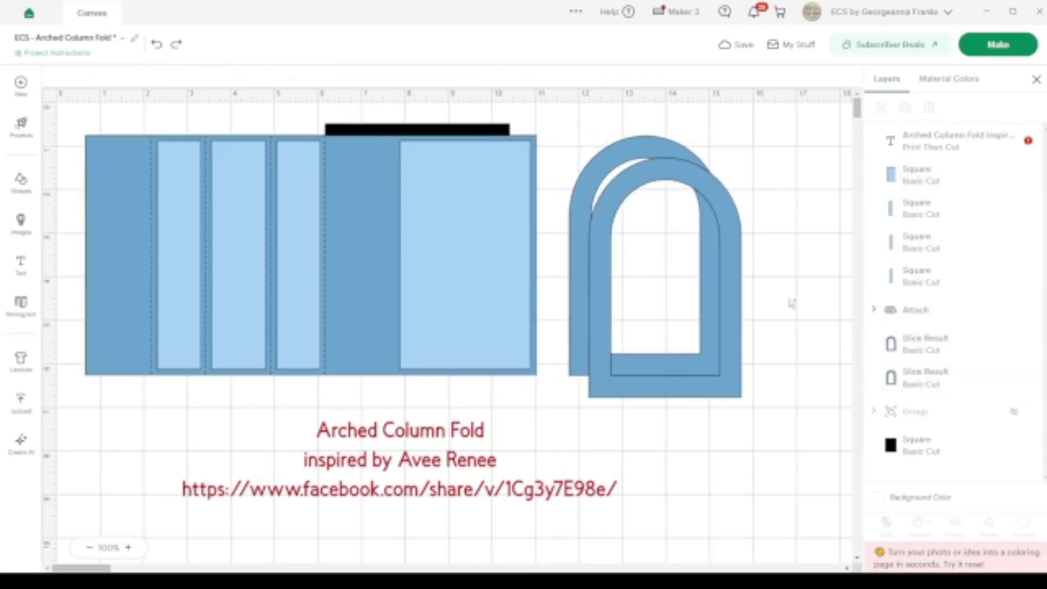
Move the black rectangle clear of the card below the arches and group all the blue card panels and arch pieces.
left_click_drag(457, 127, 783, 506)
left_click_drag(780, 299, 106, 247)
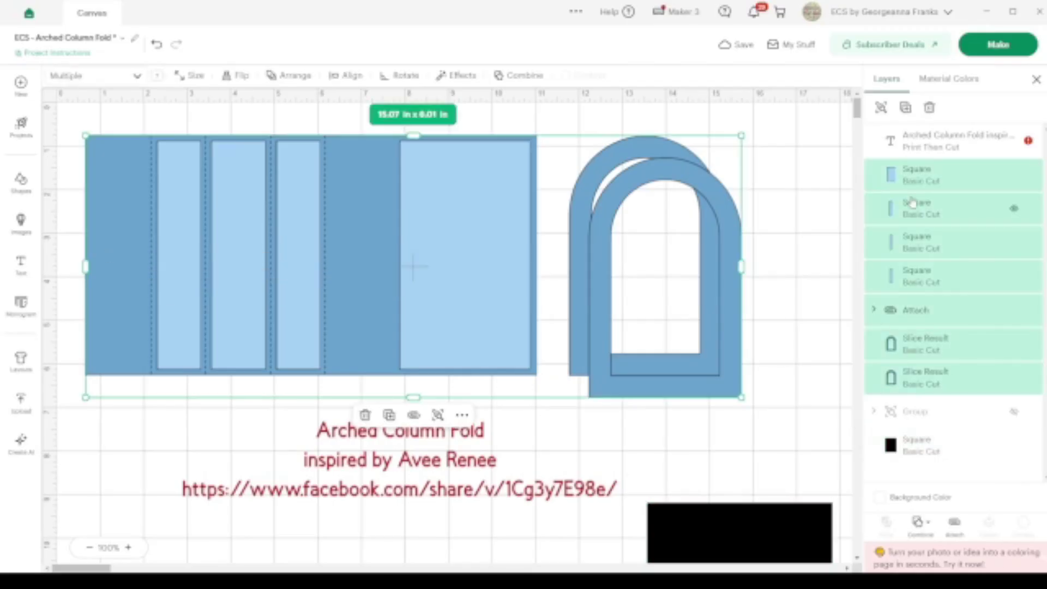
left_click(881, 107)
Put the black rectangle back behind the card base and scale the card group down proportionally to about 13.74 x 5.48 in.
left_click_drag(775, 553, 449, 156)
left_click(737, 297)
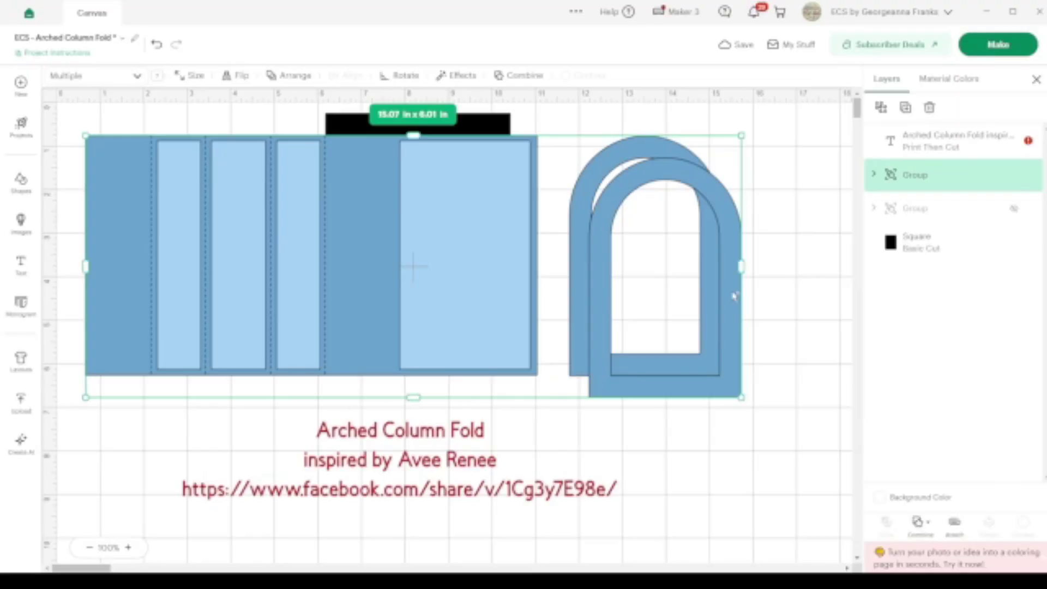
left_click_drag(746, 402, 684, 375)
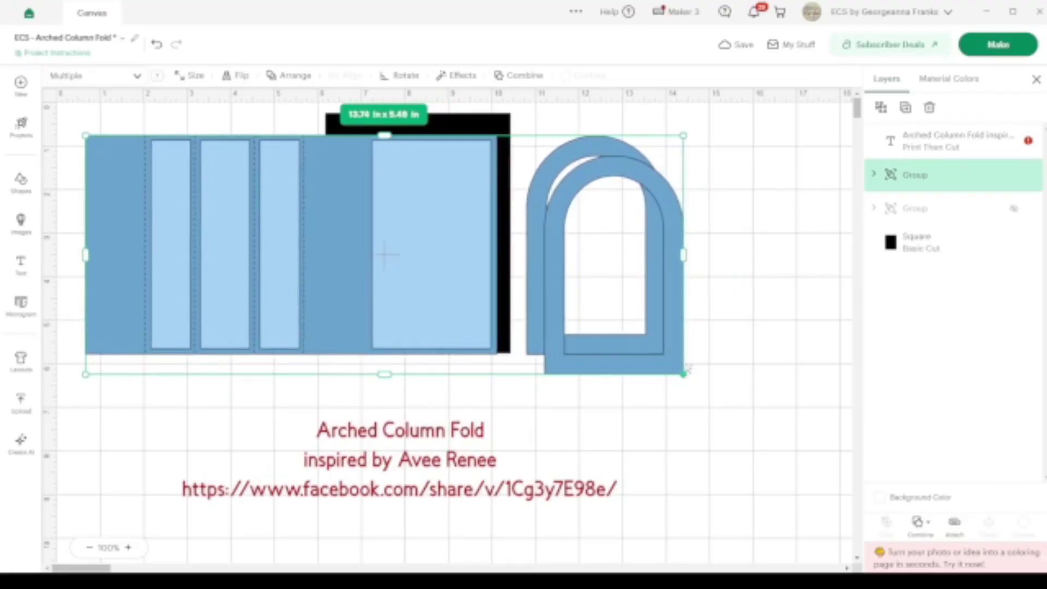
Realign the black rectangle with the last score line and scale the card group down proportionally to about 13.45 x 5.37 in.
left_click_drag(496, 122, 472, 122)
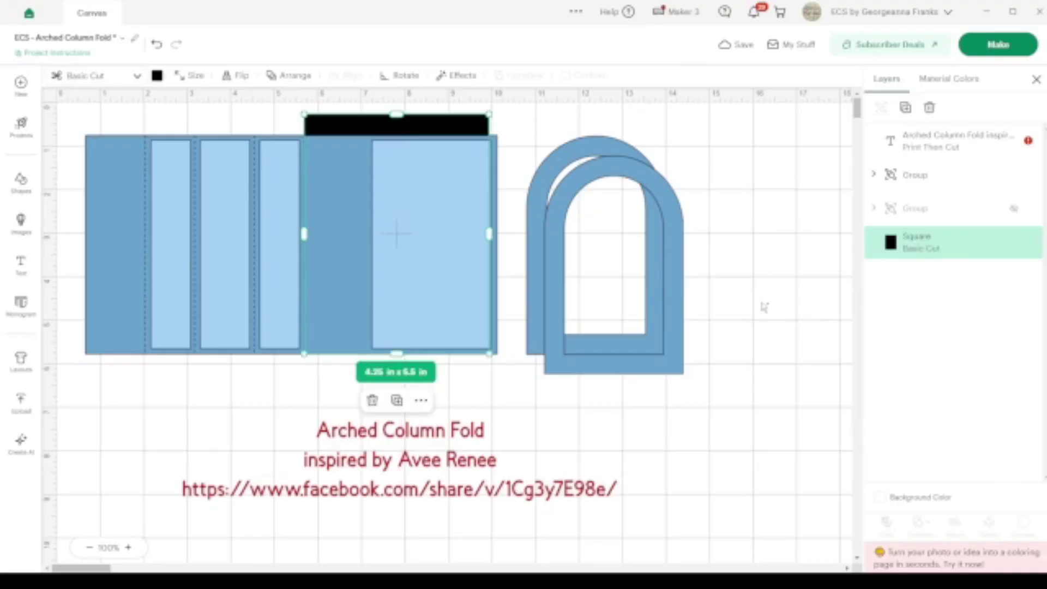
left_click_drag(761, 302, 536, 275)
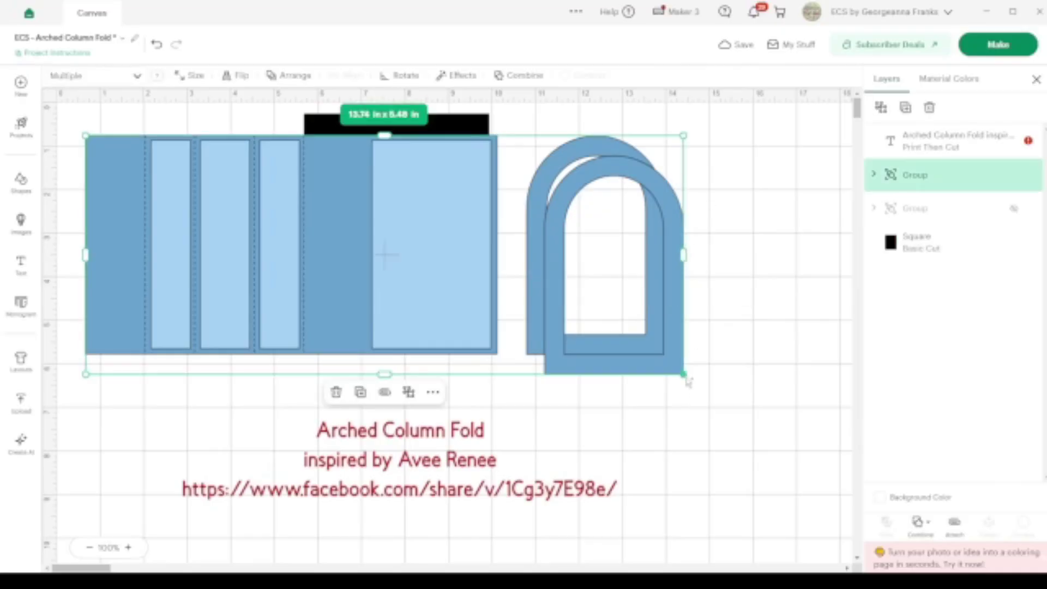
left_click_drag(686, 375, 671, 369)
left_click(779, 267)
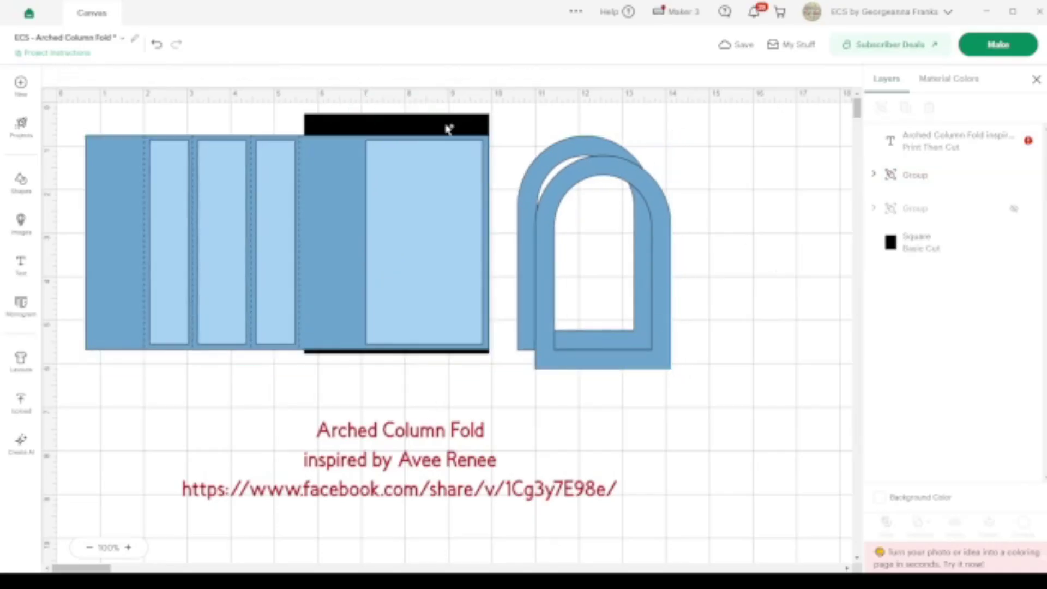
Align the black rectangle with the card's last score line and lower edge, and save the project with the card group selected.
left_click_drag(446, 128, 444, 125)
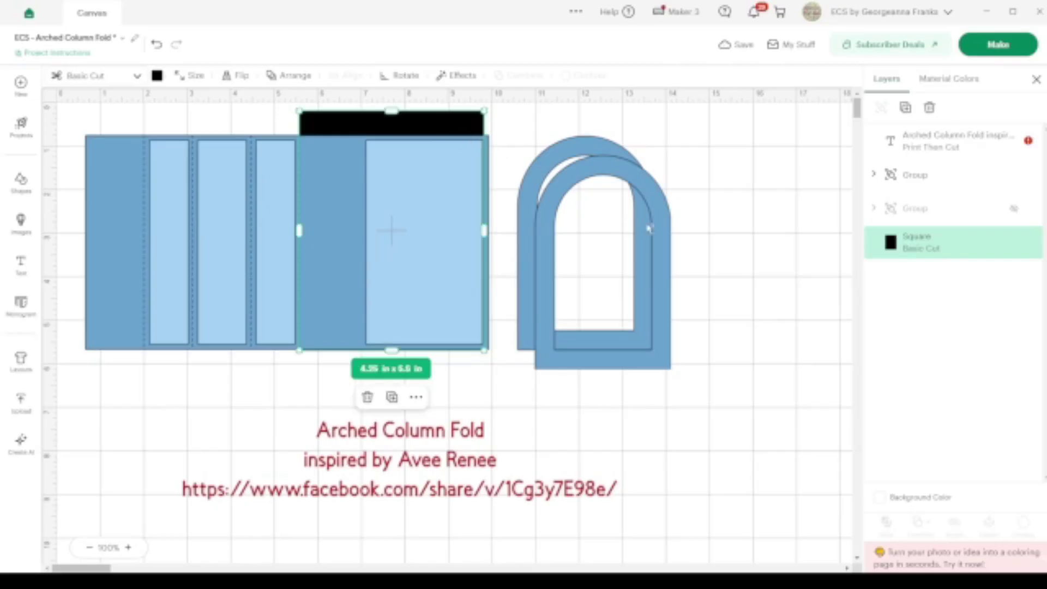
left_click(667, 237)
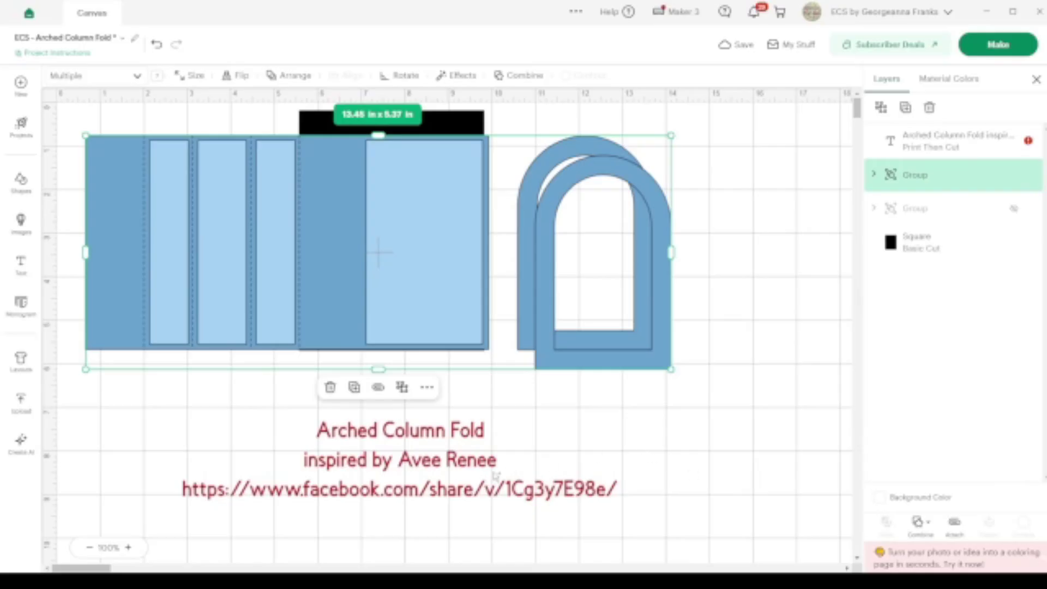
key("ctrl+s")
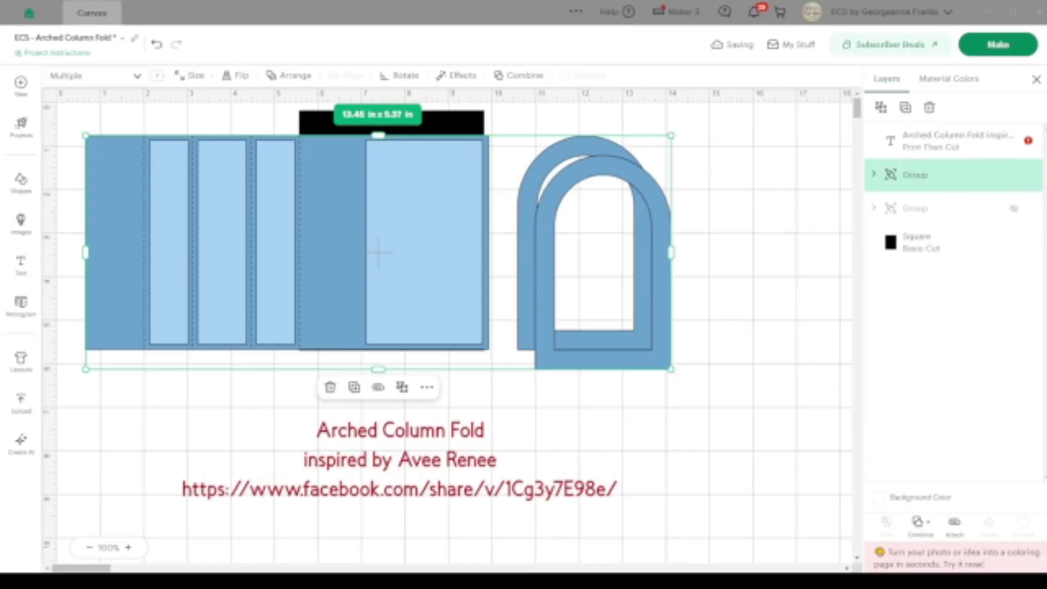